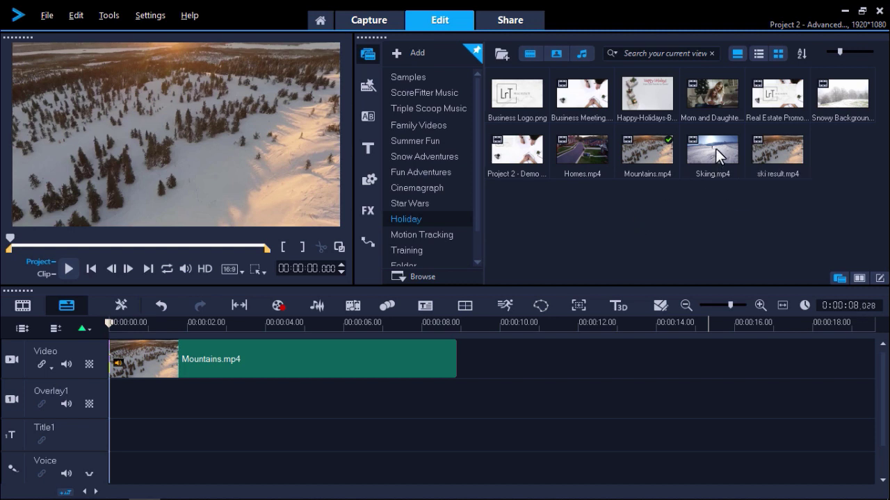
Place Skiing.mp4 on Overlay1 above Mountains and shift its inset toward the lower right
left_click_drag(716, 149, 188, 379)
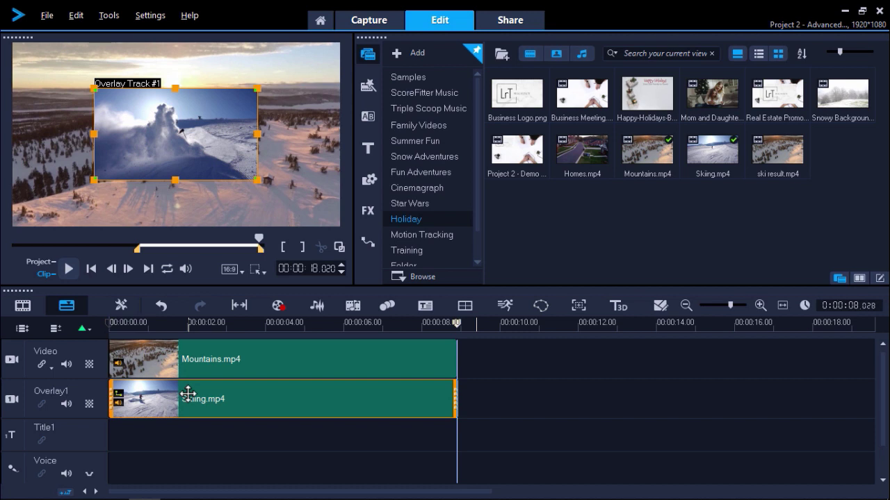
left_click_drag(222, 137, 293, 175)
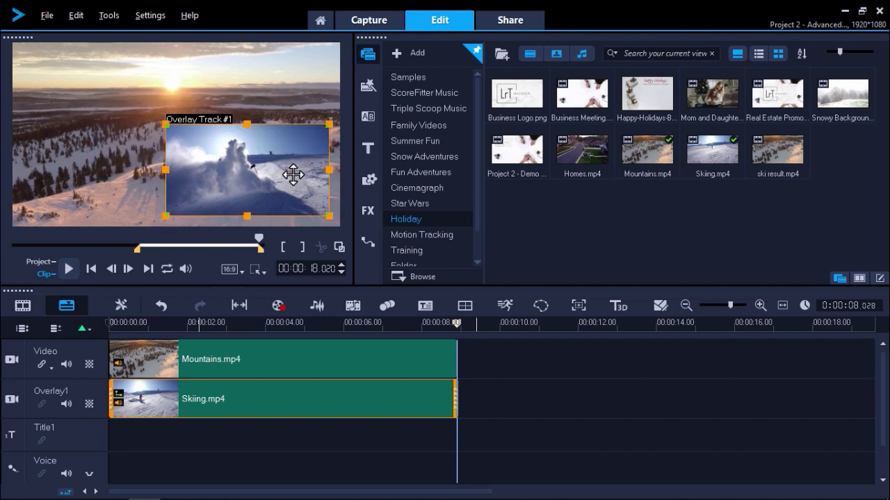
Enable Pan & Zoom on the Skiing clip with the second balloon preset and open its editor
double_click(195, 400)
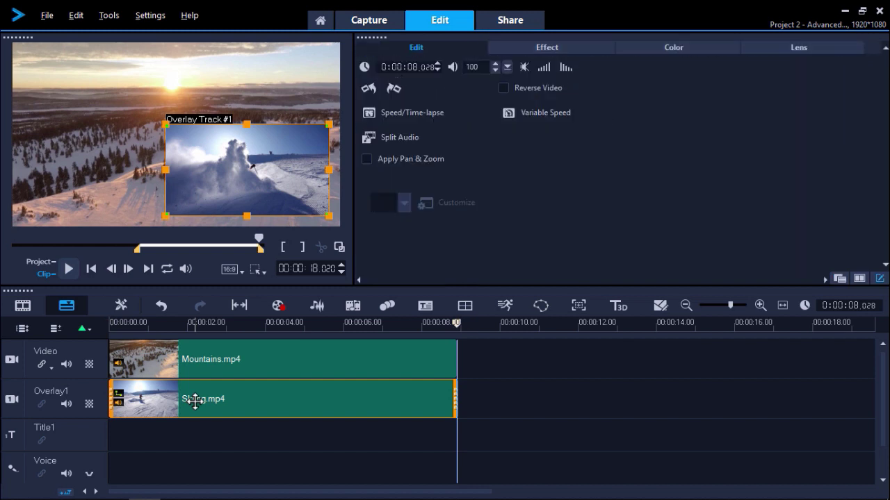
left_click(369, 159)
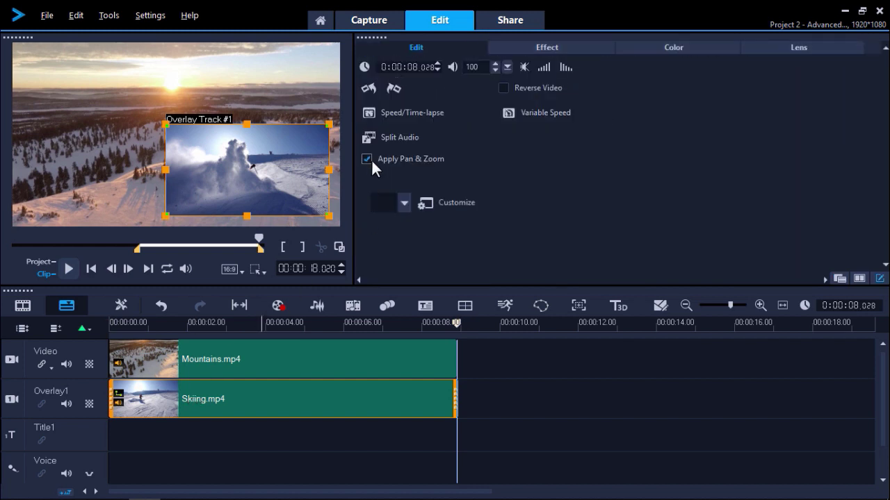
left_click(404, 202)
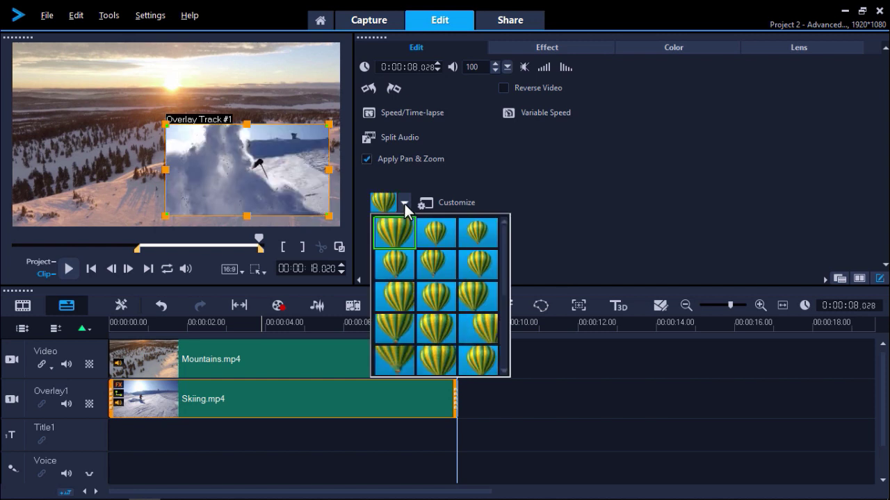
left_click(436, 236)
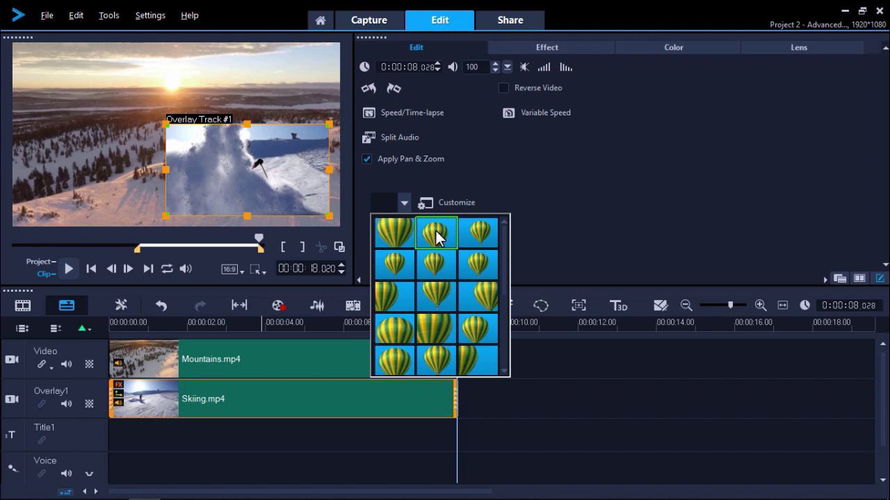
left_click(435, 234)
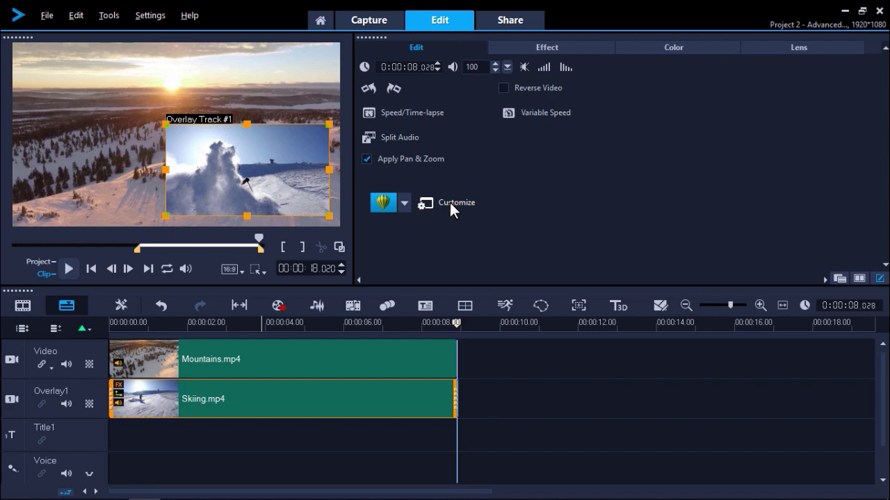
left_click(449, 201)
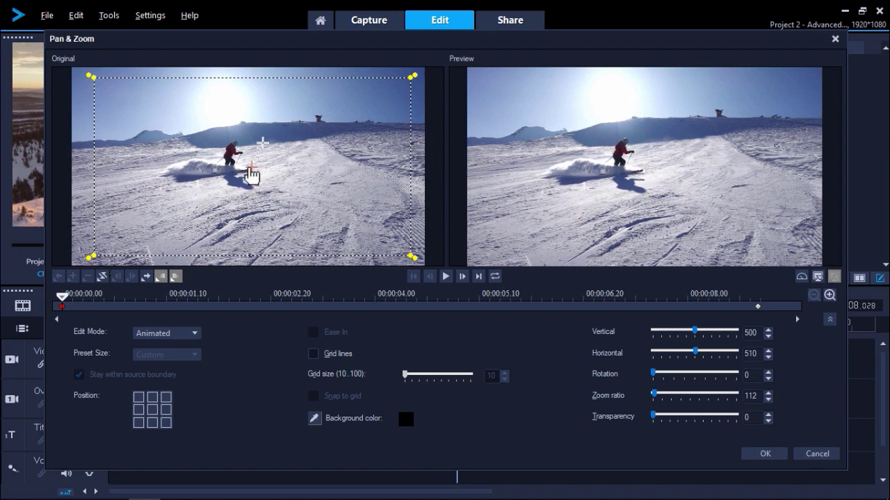
Tighten the start crop slightly, zoom the end frame to 238 on the snow spray, and preview
left_click_drag(250, 170, 236, 160)
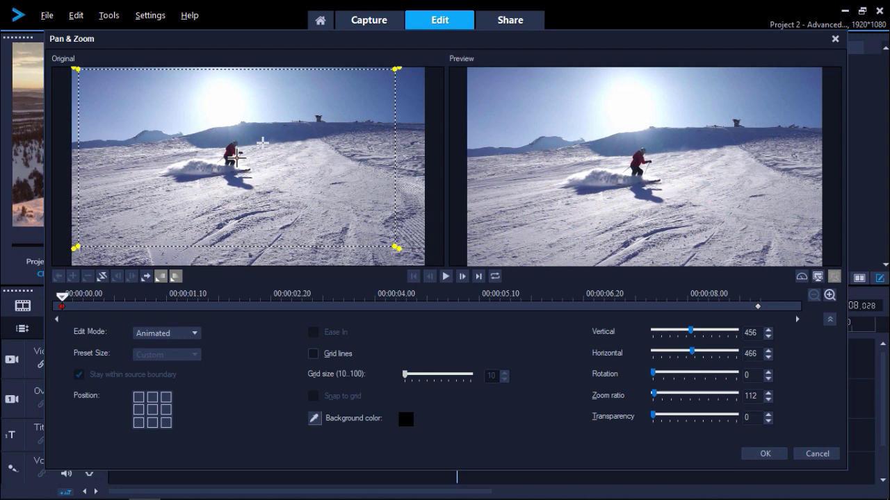
left_click_drag(396, 247, 381, 239)
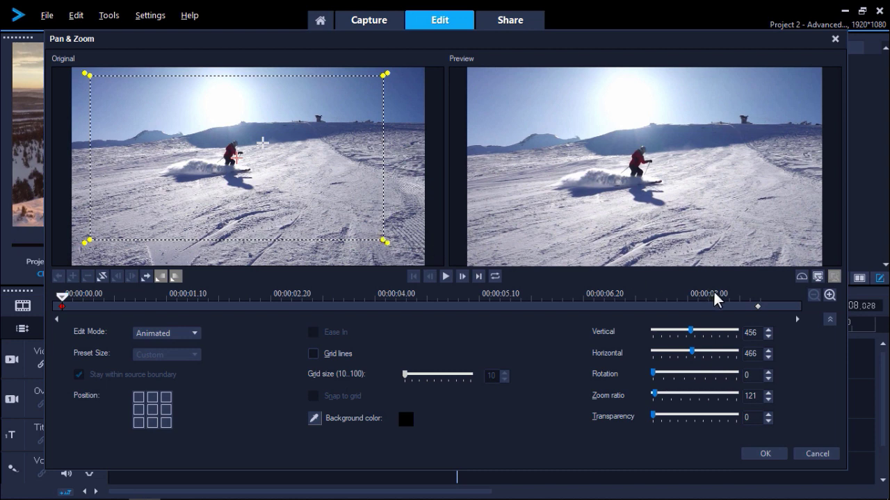
left_click(756, 306)
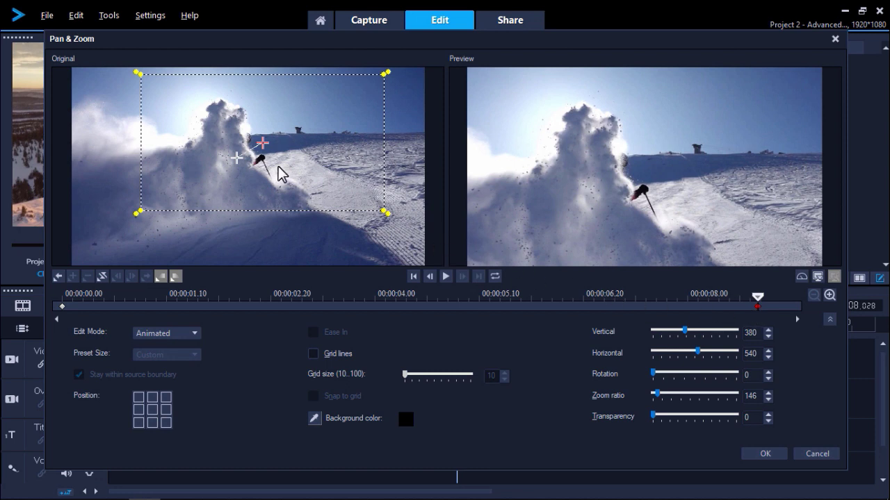
left_click_drag(263, 146, 241, 153)
left_click_drag(363, 223, 318, 198)
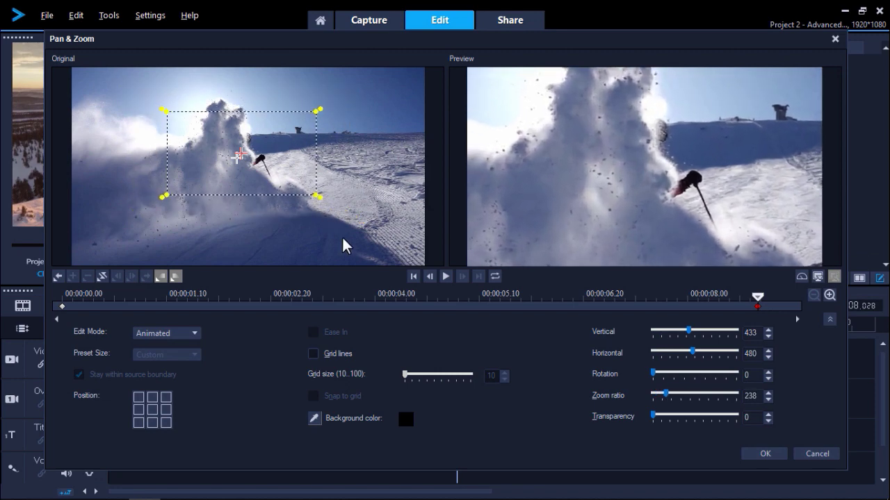
left_click(445, 276)
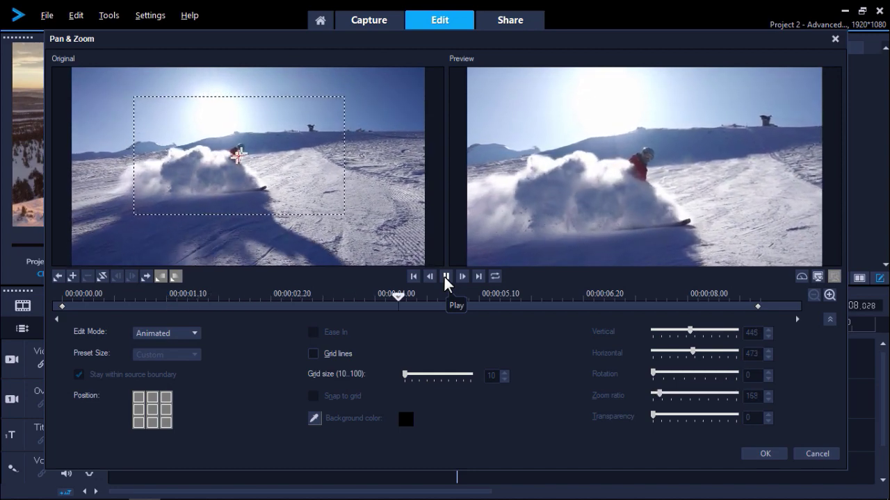
left_click(446, 277)
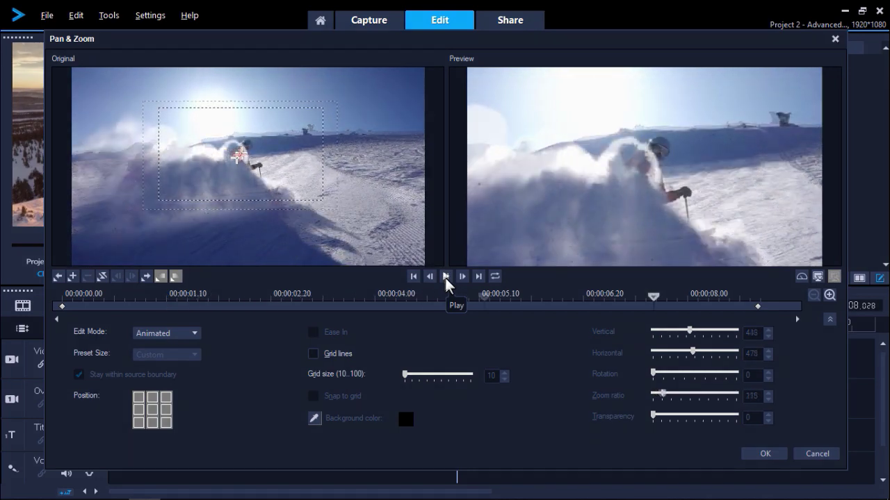
Accept the pan and zoom, then give the Skiing overlay Overcast white balance and exposure -5
left_click(758, 453)
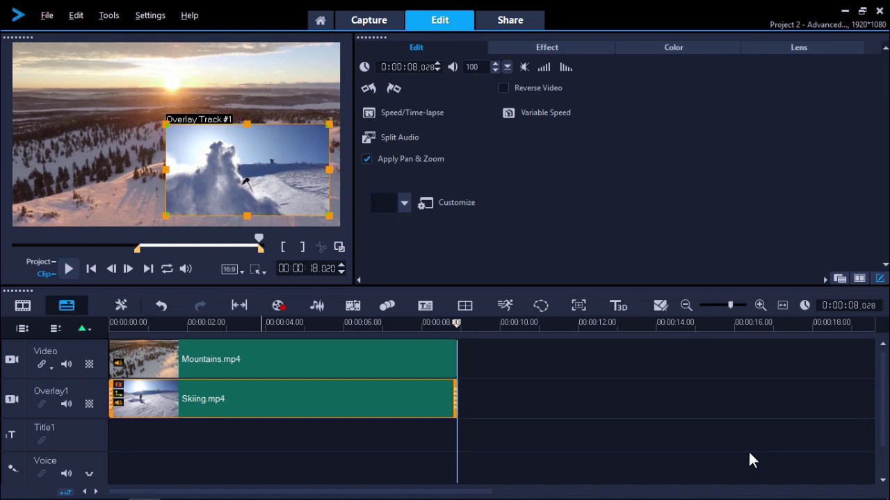
left_click(653, 43)
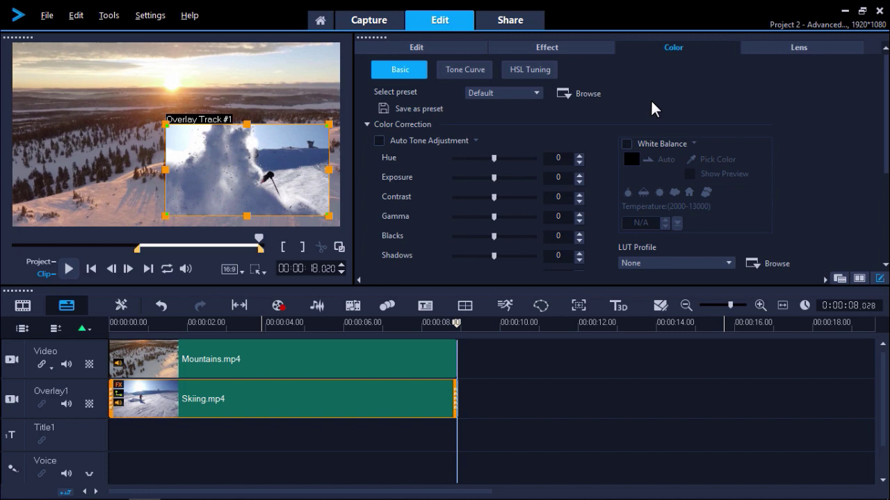
left_click(629, 143)
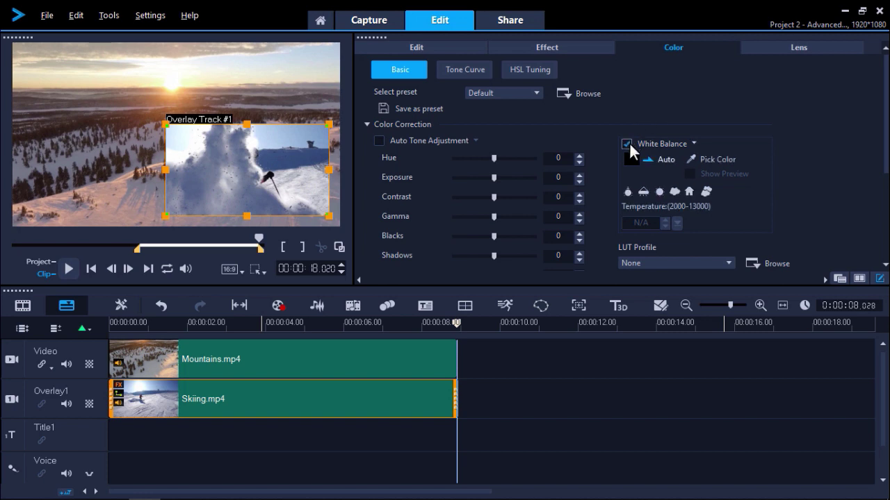
left_click(705, 191)
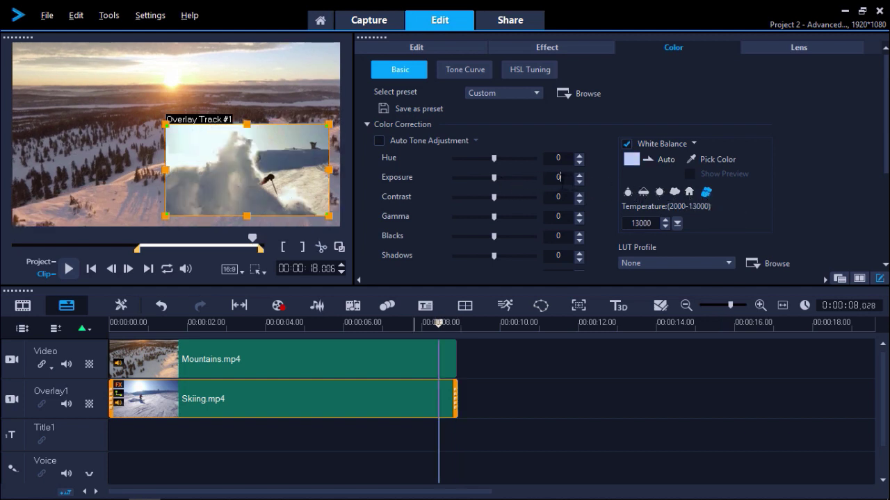
left_click(578, 180)
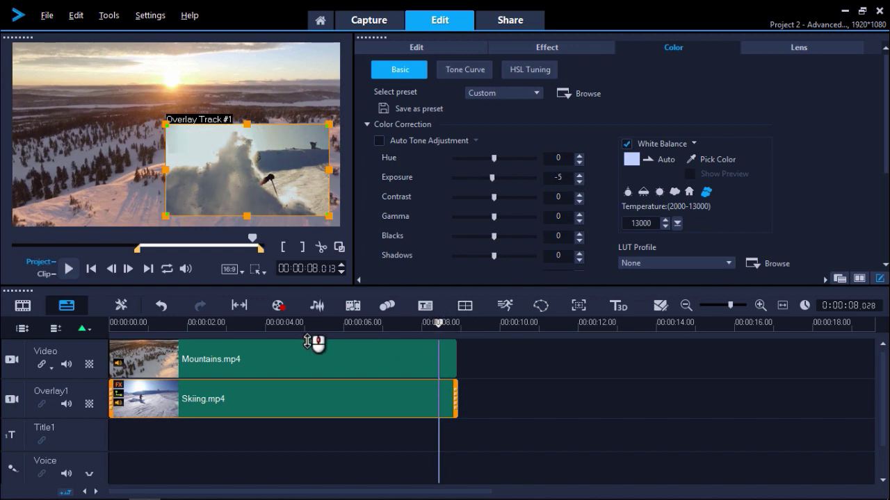
left_click(114, 323)
Play the finished ski composite from the start to review it
left_click(70, 268)
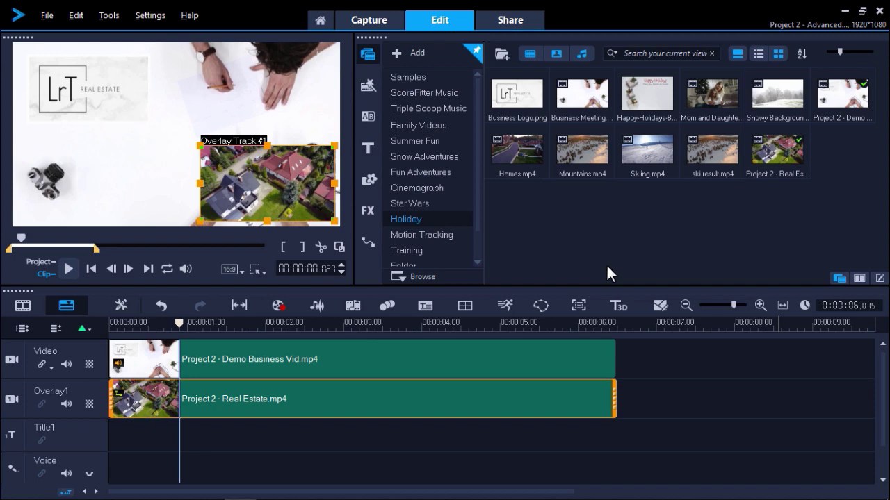
Give the Real Estate overlay a custom motion ending on the left at X -56, Y -54, and preview it
right_click(479, 392)
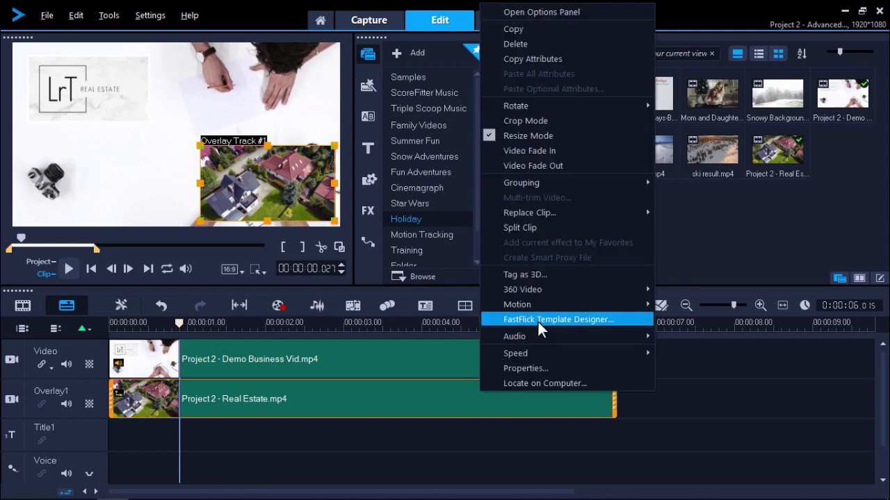
mouse_move(544, 307)
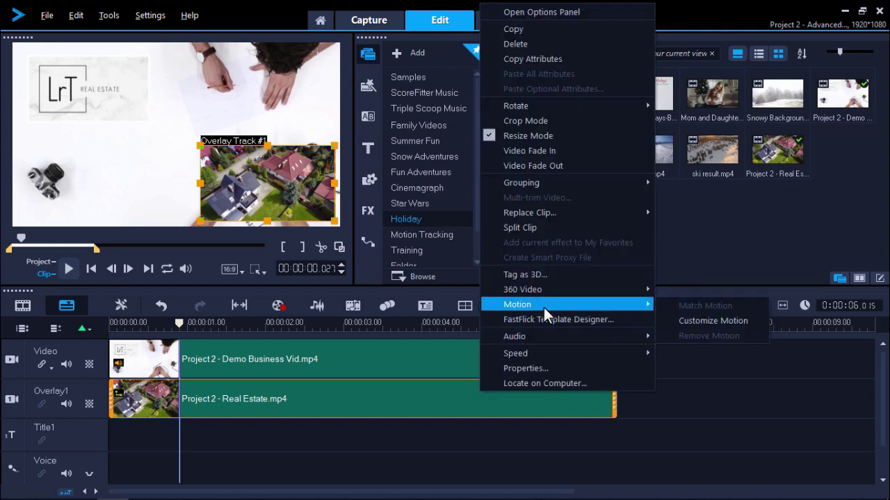
left_click(679, 319)
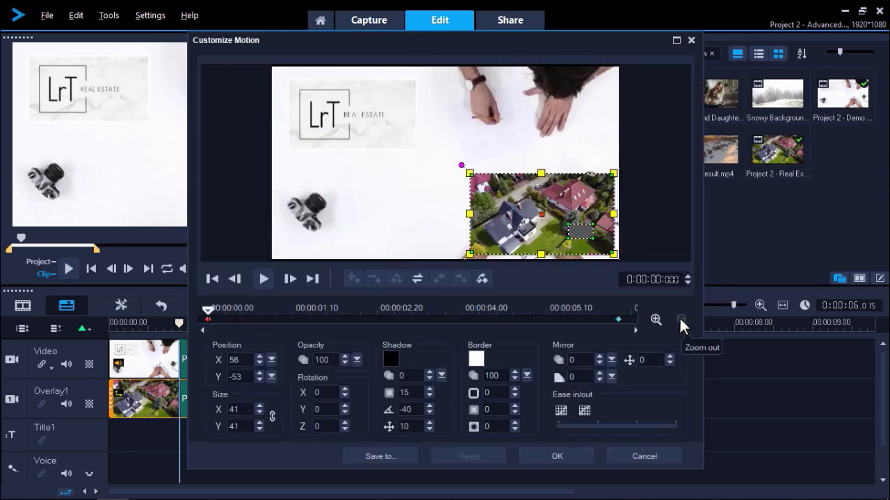
left_click(617, 316)
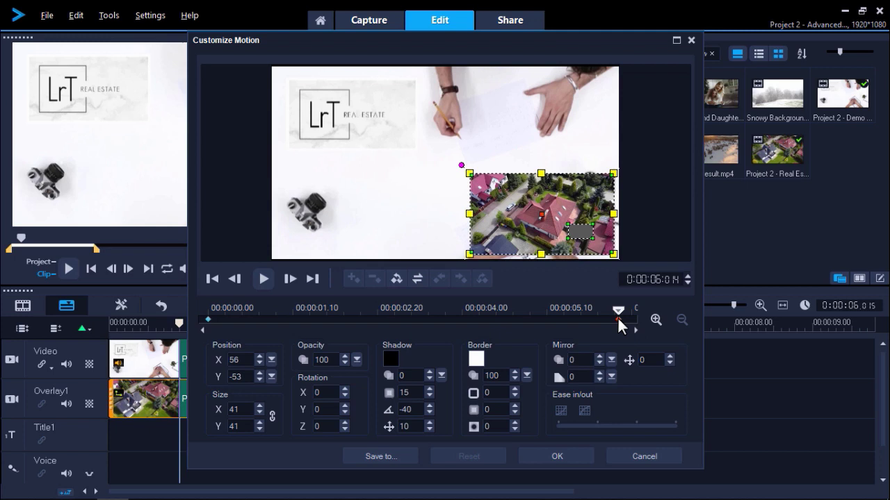
left_click_drag(555, 218, 369, 217)
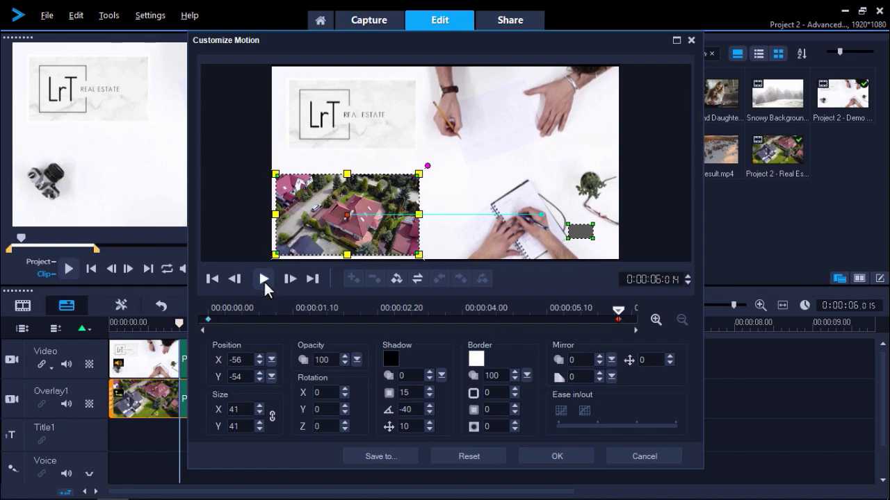
left_click(264, 282)
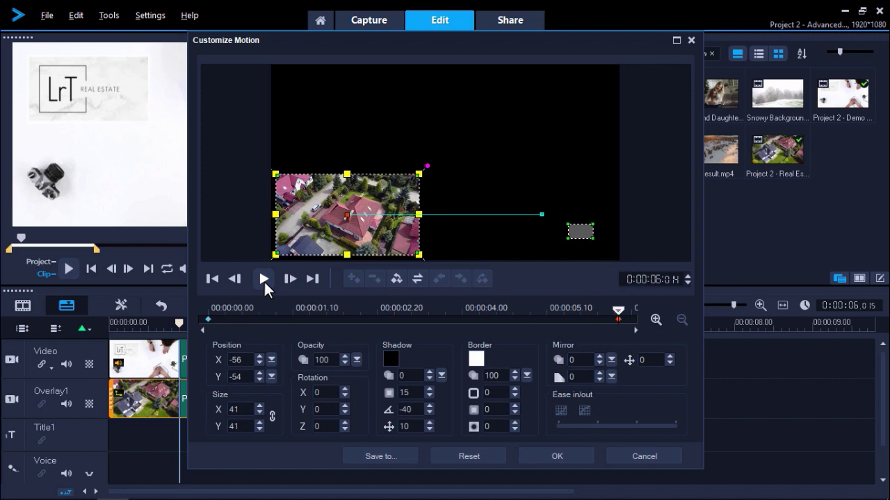
Reset the motion and set the first keyframe to a centred overlay at X 0, Y -2, size 83
left_click(459, 453)
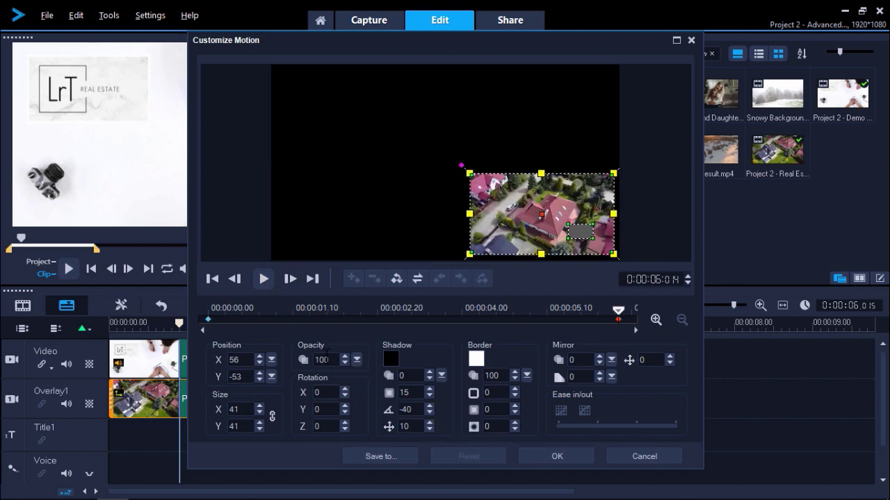
left_click(208, 319)
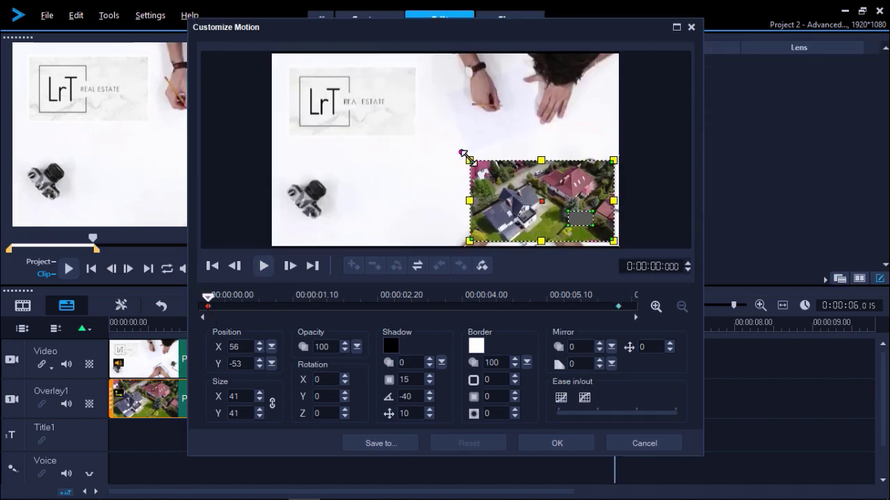
left_click_drag(464, 154, 399, 119)
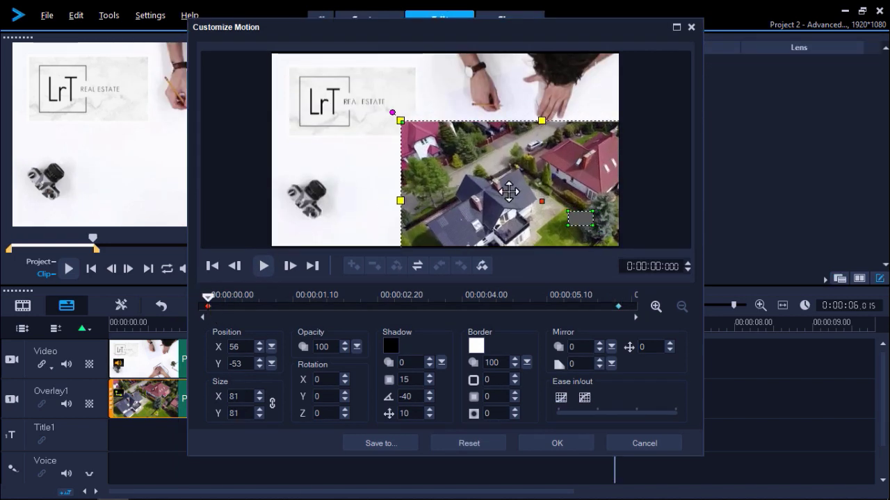
left_click_drag(509, 191, 414, 143)
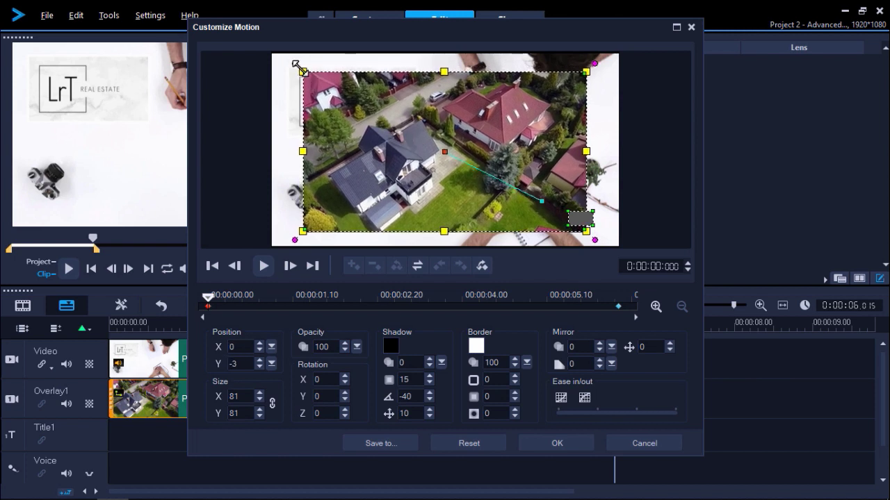
left_click_drag(296, 65, 293, 62)
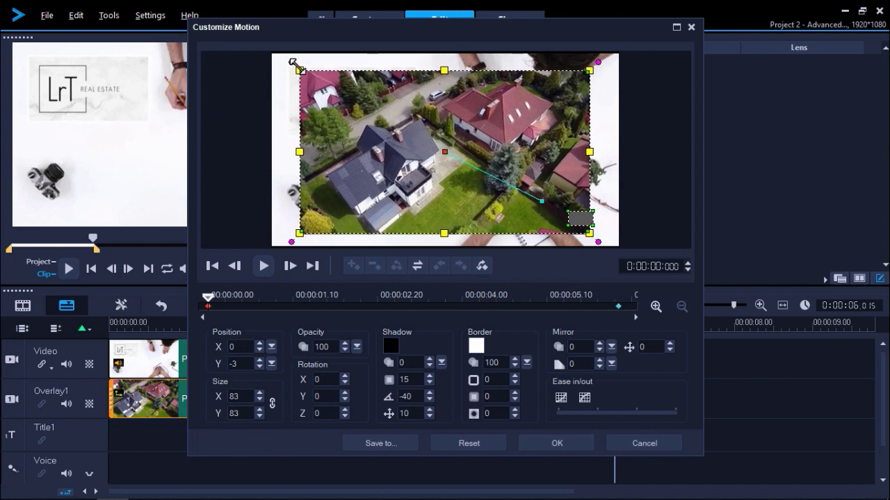
Paste the first keyframe's settings to all keyframes and move the playhead to 2 s
right_click(207, 302)
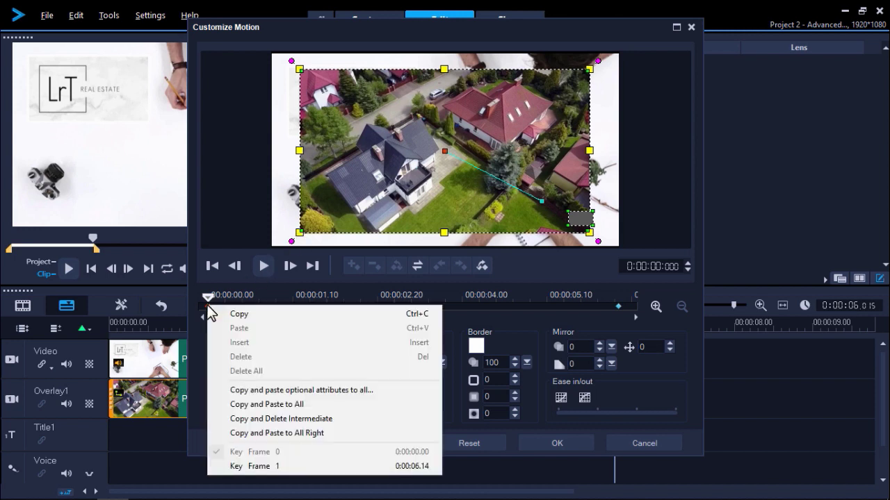
left_click(253, 409)
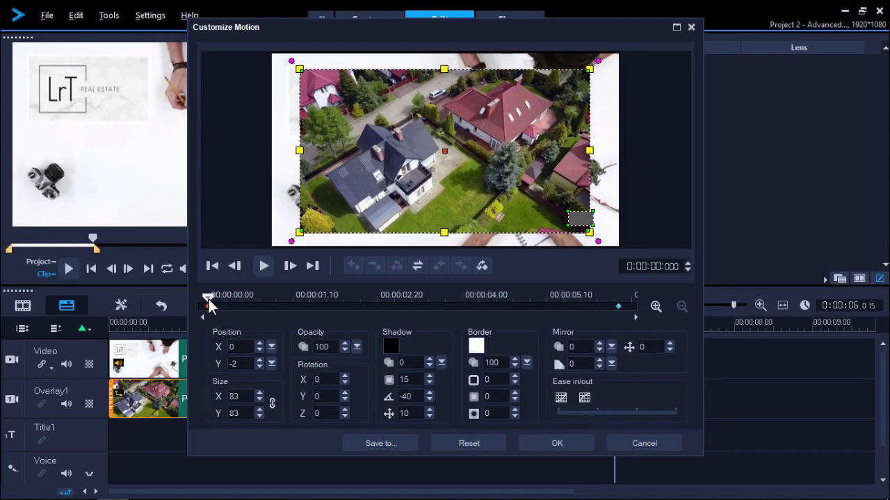
left_click_drag(208, 300, 335, 304)
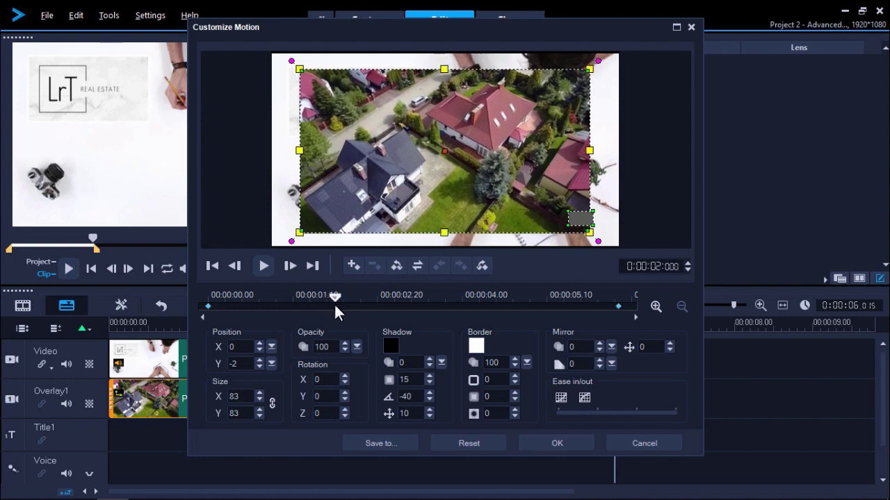
Add keyframes at 0:00:02 and 0:00:05
left_click(353, 264)
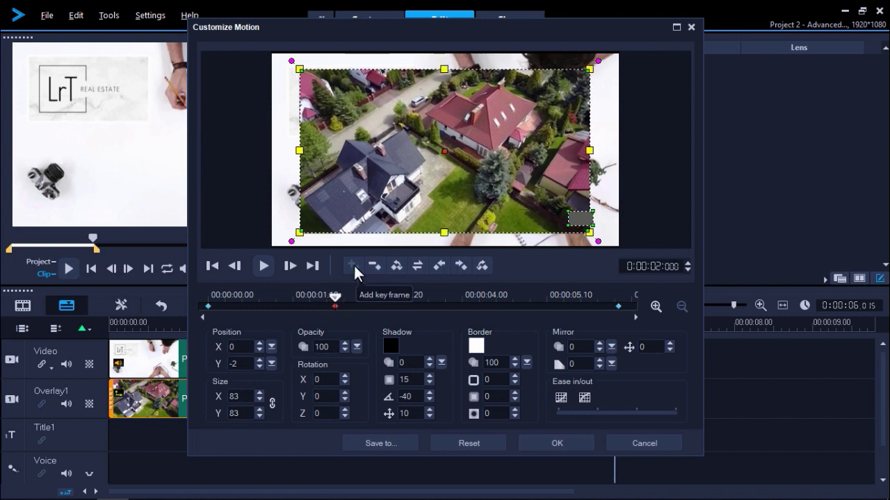
left_click_drag(348, 294, 526, 303)
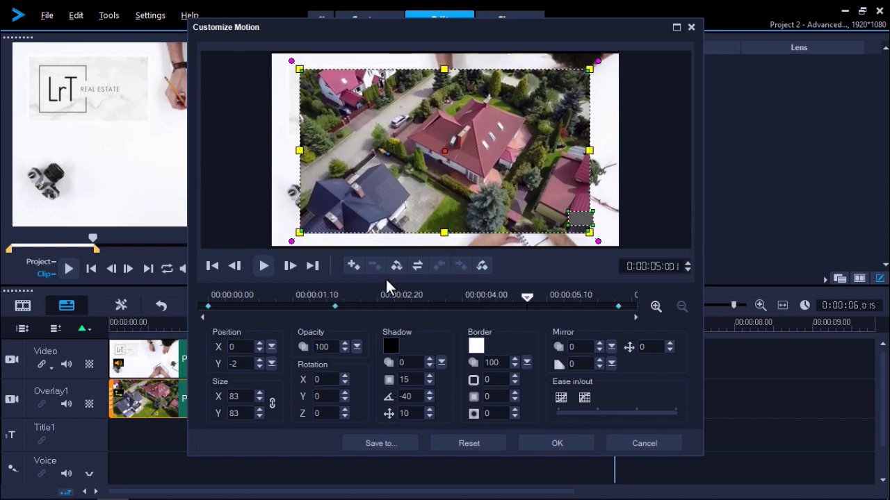
left_click(351, 265)
At 5 s, shrink the overlay to size 37 at X -55, Y 50 with opacity 0
left_click_drag(590, 234, 523, 197)
left_click_drag(462, 158, 378, 115)
left_click_drag(285, 152, 298, 144)
left_click_drag(336, 110, 323, 102)
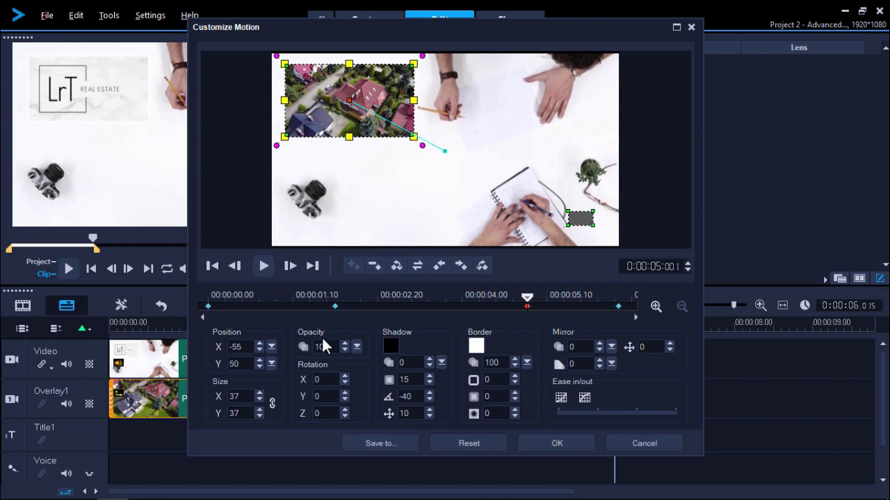
left_click_drag(324, 347, 307, 356)
type("0")
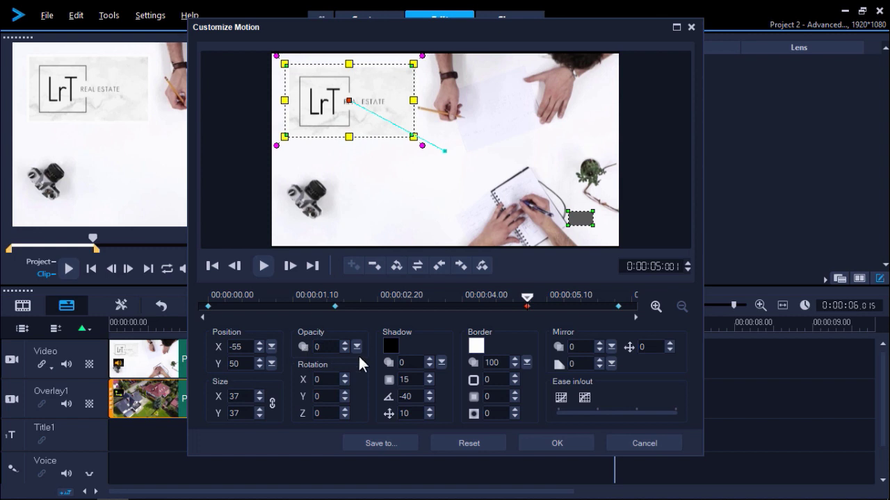
Paste the 5-second keyframe to all keyframes to its right and play the animation from the start
right_click(527, 304)
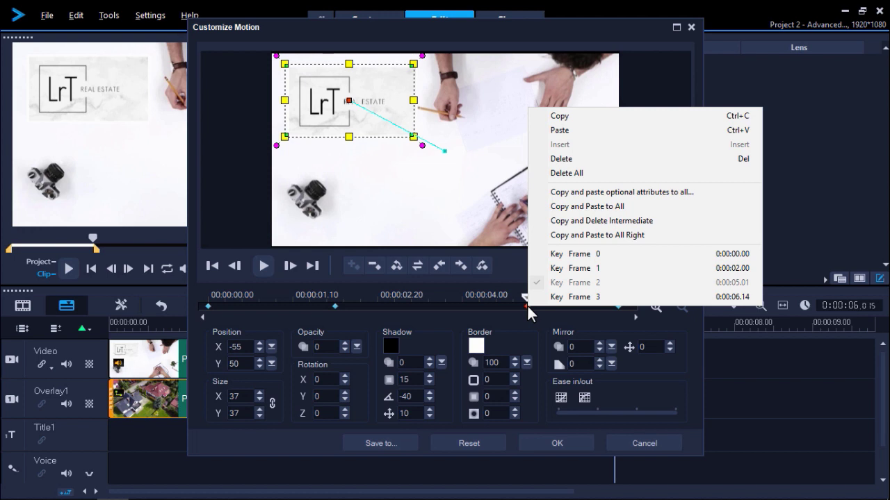
left_click(540, 235)
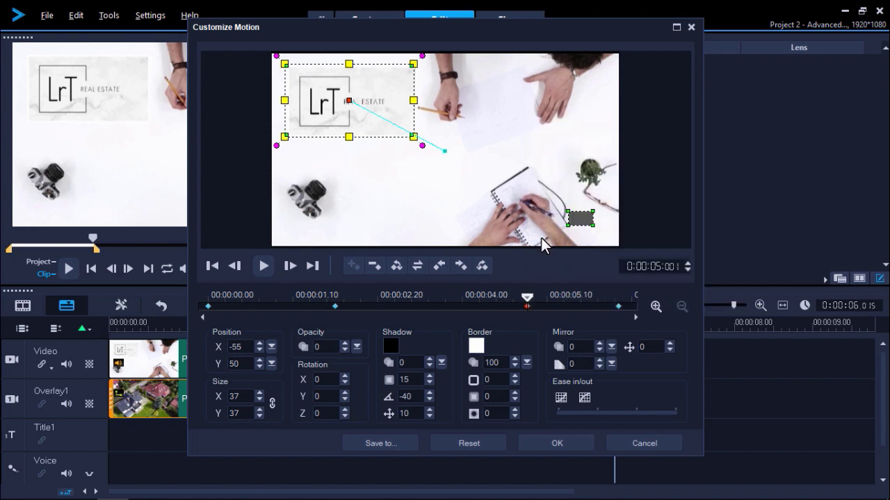
left_click_drag(528, 296, 332, 310)
left_click_drag(220, 313, 194, 308)
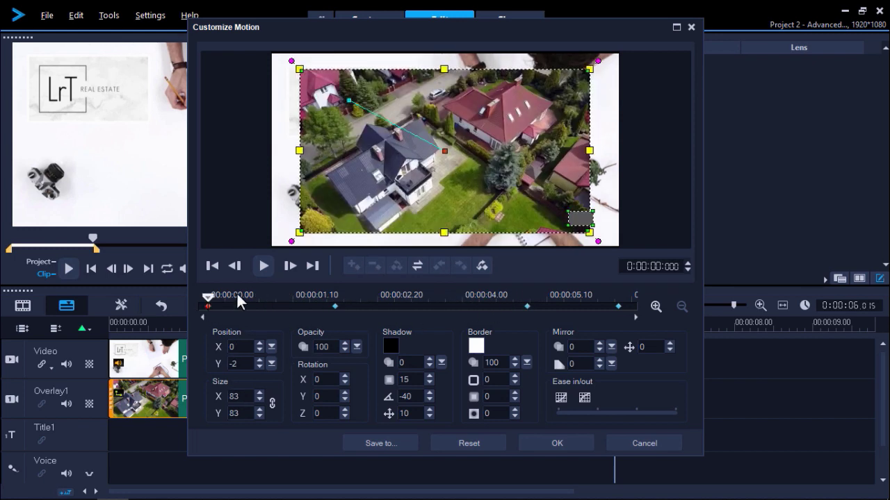
left_click(264, 266)
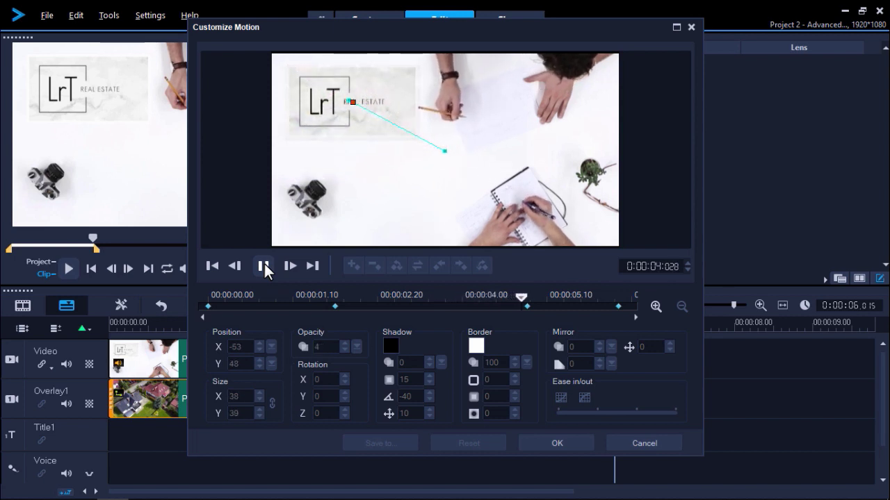
Reverse the keyframes so the overlay fades in from the top-left and grows, then preview
left_click(418, 267)
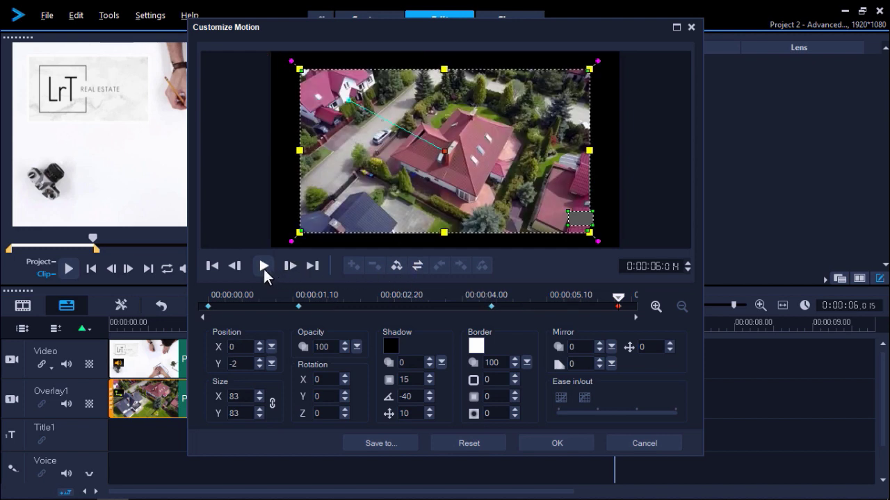
left_click(263, 268)
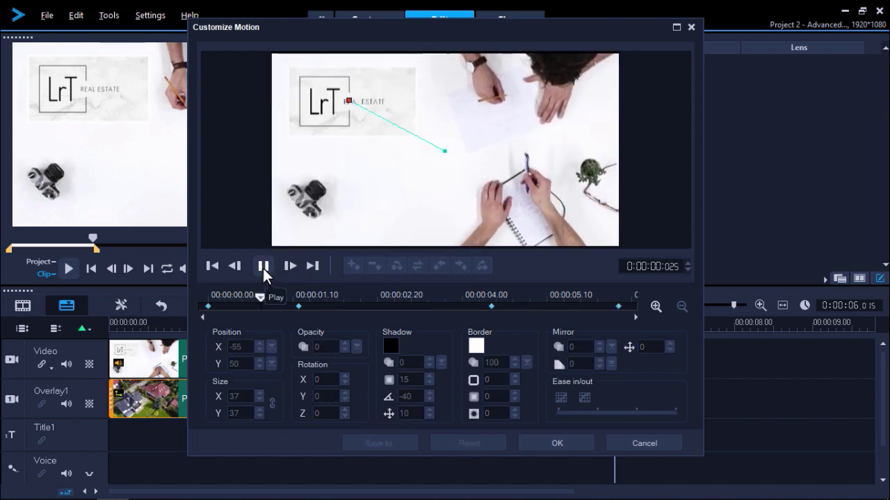